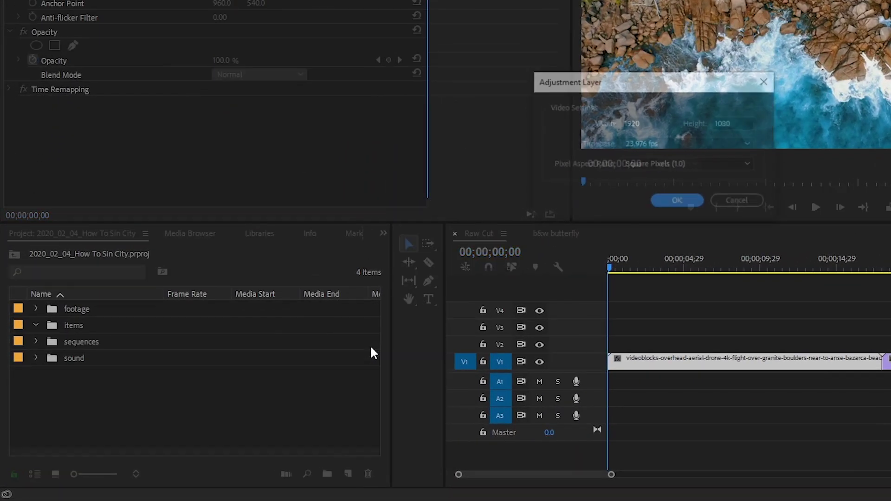
# - Create an adjustment layer on V2 above the drone clip and stretch it to the clip's full length
pyautogui.click(678, 202)
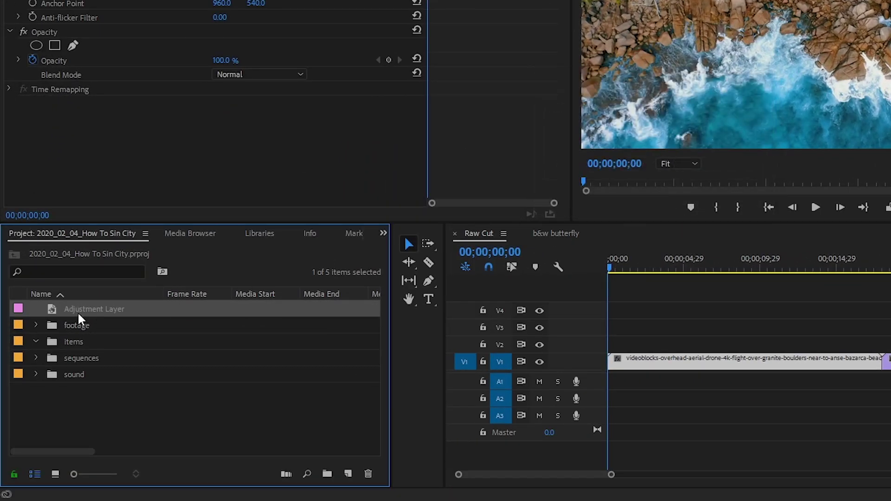
pyautogui.moveTo(80, 311); pyautogui.dragTo(612, 344)
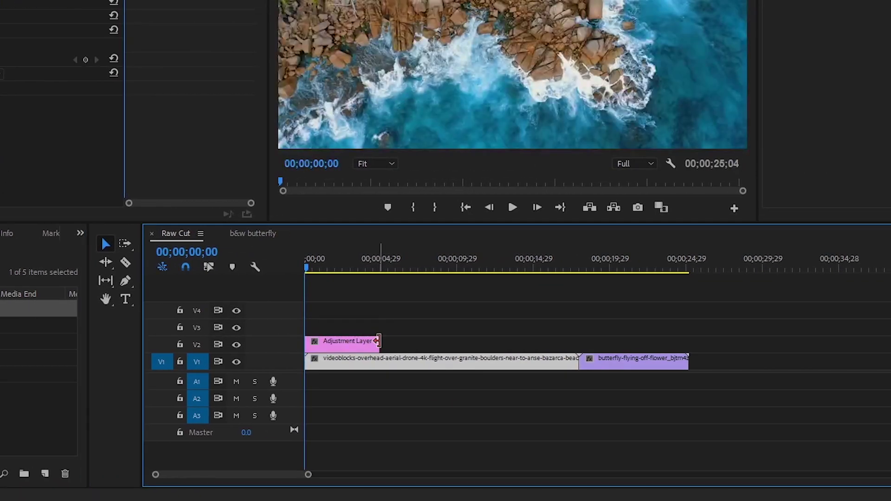
pyautogui.moveTo(682, 344); pyautogui.dragTo(827, 342)
pyautogui.moveTo(525, 342); pyautogui.dragTo(576, 342)
pyautogui.click(433, 344)
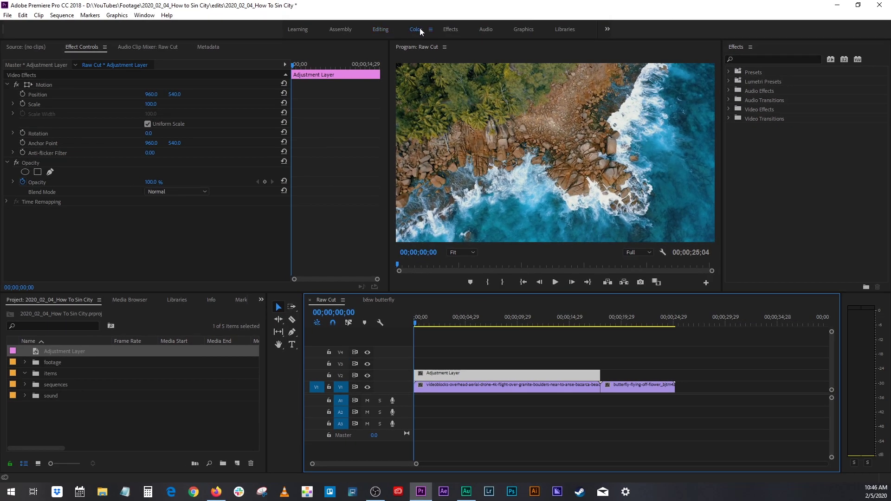
pyautogui.click(420, 28)
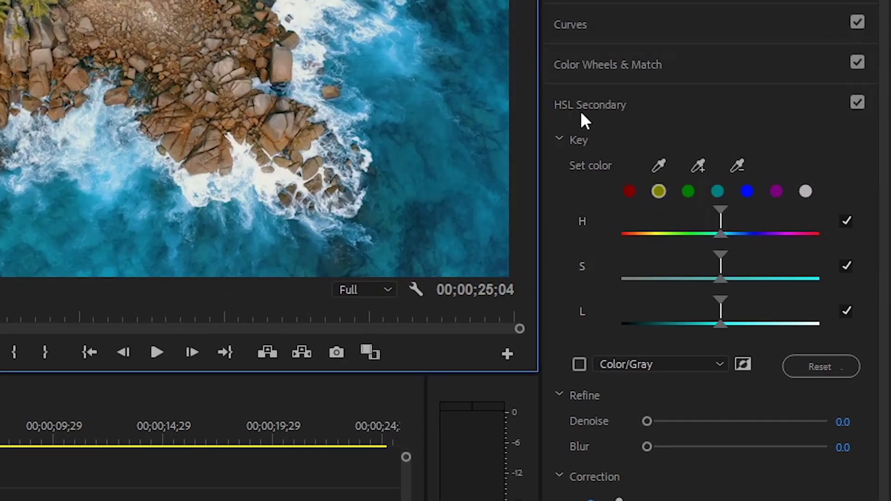
# - Sample the blue water as the HSL Secondary key colour and preview it as colour over grey
pyautogui.click(658, 164)
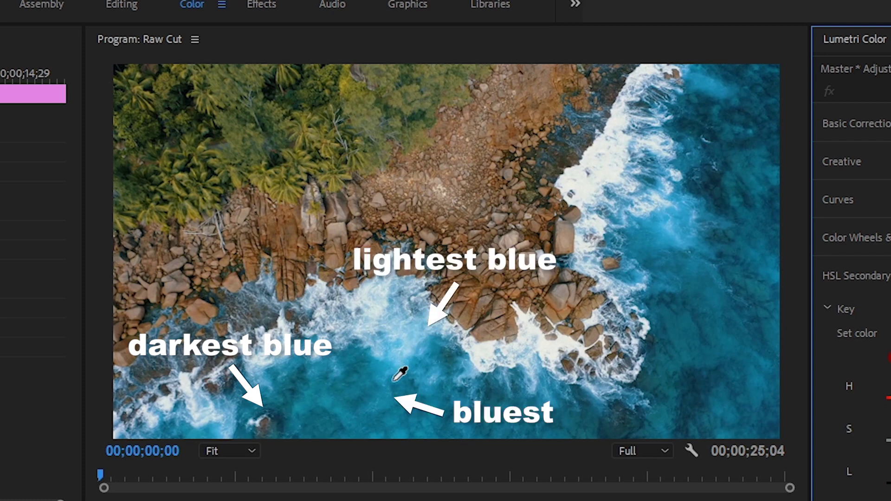
pyautogui.click(395, 398)
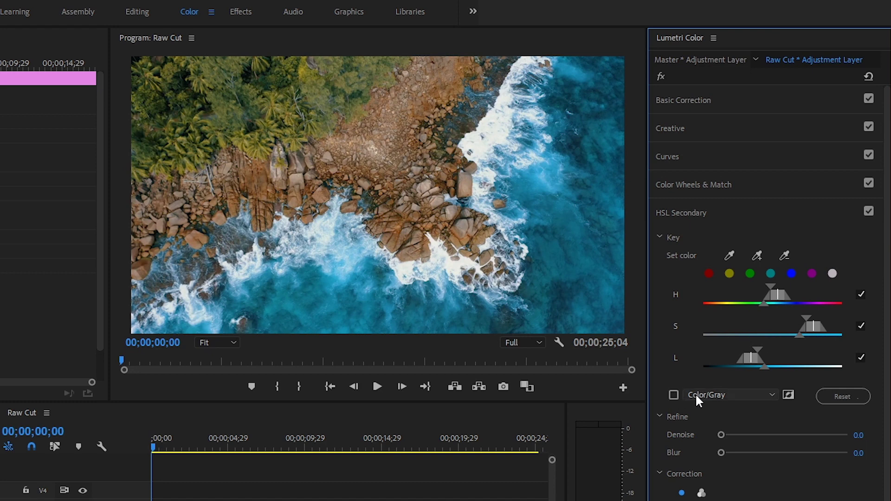
pyautogui.click(673, 395)
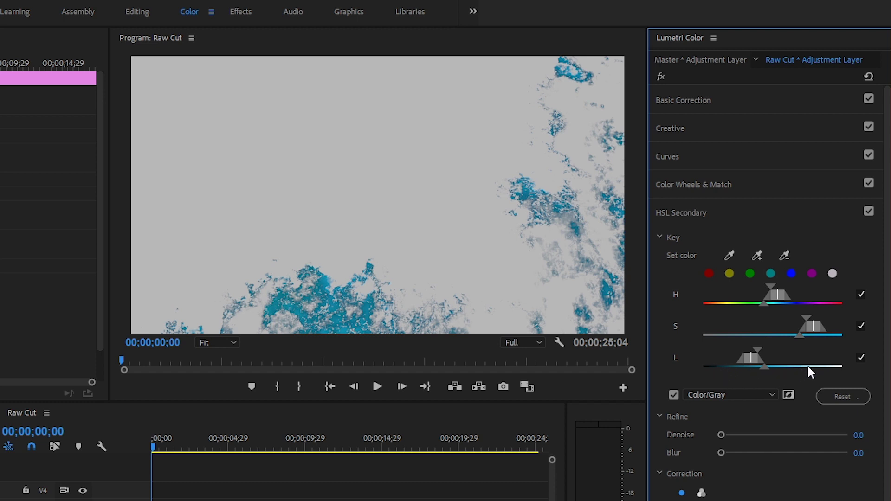
# - Widen the key's saturation and lightness ranges to cover all the water, then turn Color/Gray off
pyautogui.moveTo(763, 367); pyautogui.dragTo(788, 321)
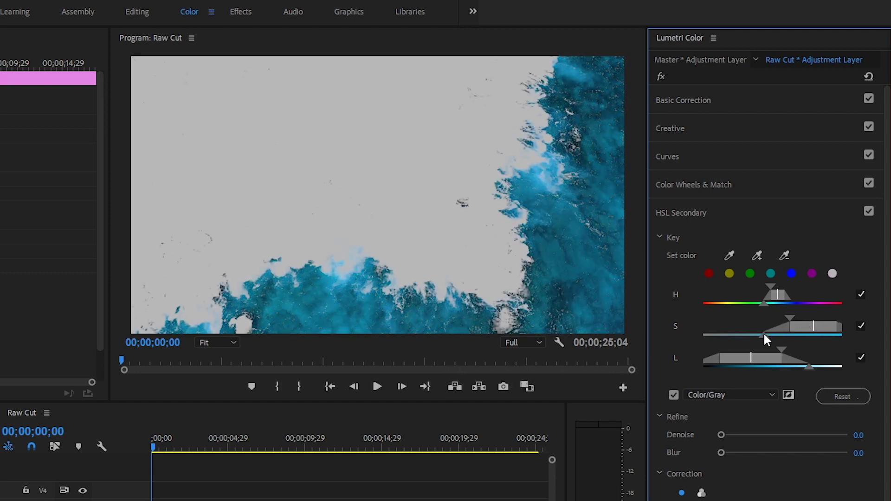
pyautogui.moveTo(787, 319); pyautogui.dragTo(745, 320)
pyautogui.moveTo(802, 360); pyautogui.dragTo(814, 360)
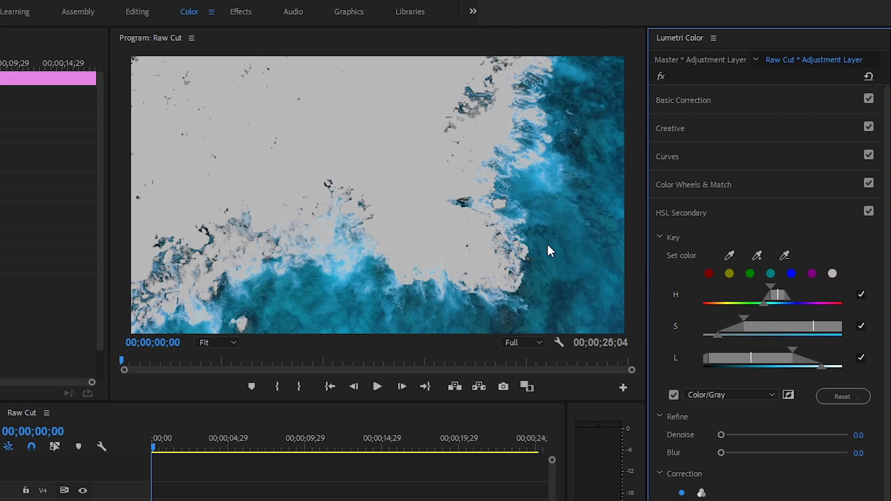
pyautogui.click(674, 395)
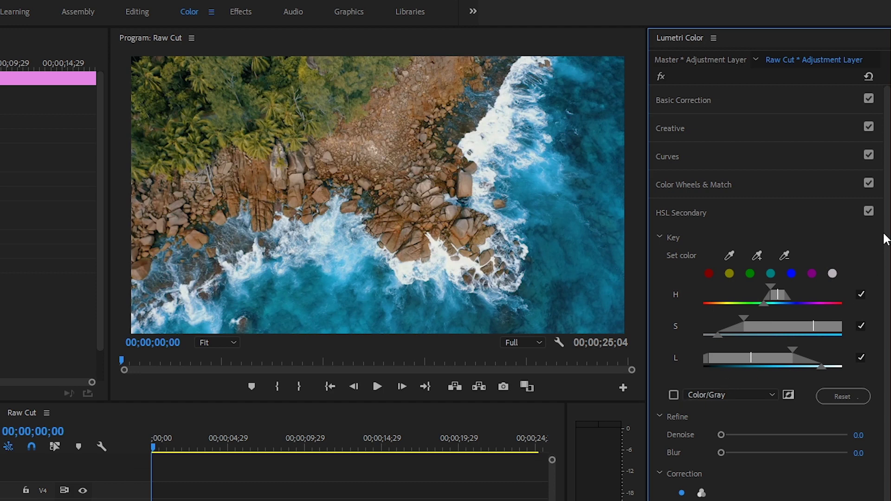
# - Set HSL Secondary Saturation to 0 and invert the key so only the water stays blue
pyautogui.scroll(-4, 884, 239)
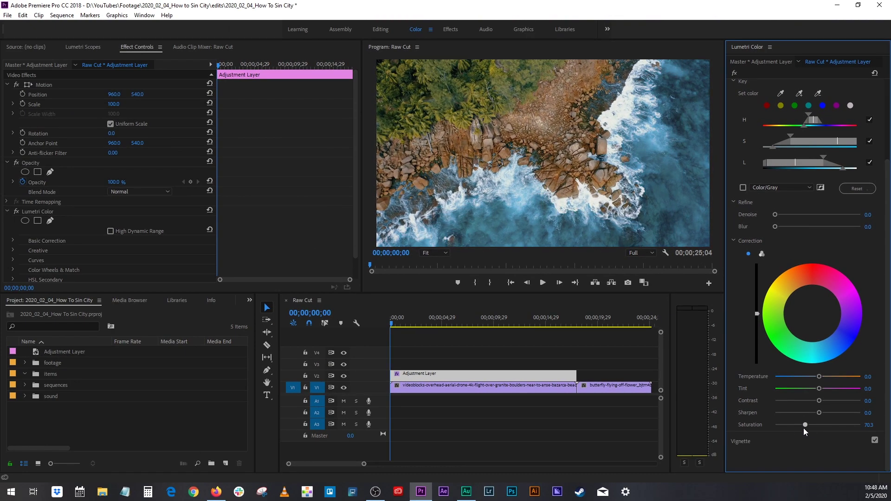
pyautogui.moveTo(801, 431); pyautogui.dragTo(698, 442)
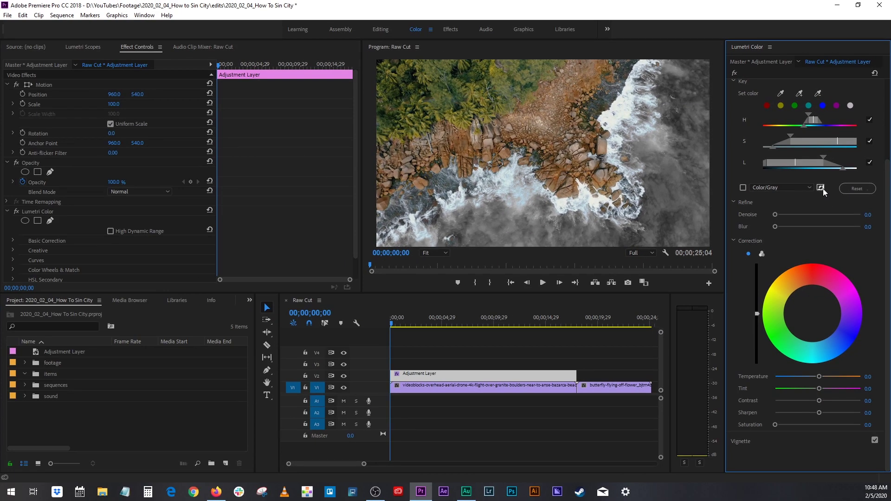
pyautogui.click(817, 188)
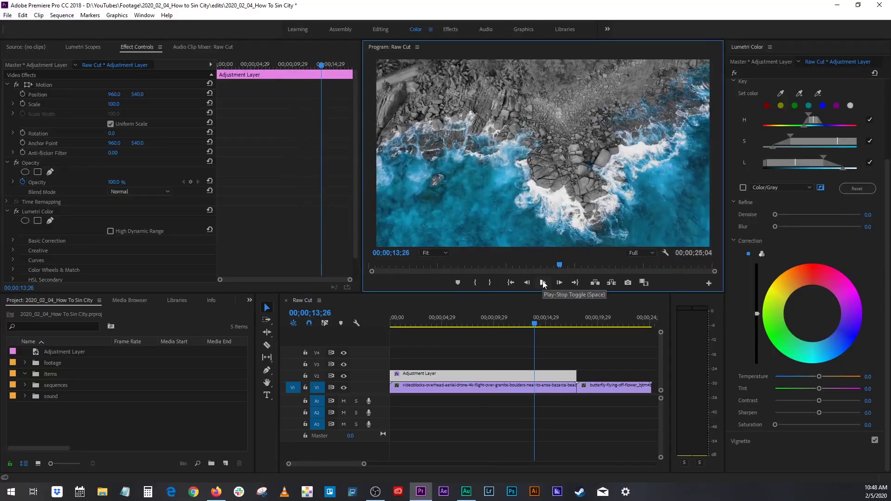
# - Add another adjustment layer on V2 above the butterfly clip
pyautogui.scroll(-5, 468, 352)
pyautogui.moveTo(469, 313); pyautogui.dragTo(475, 312)
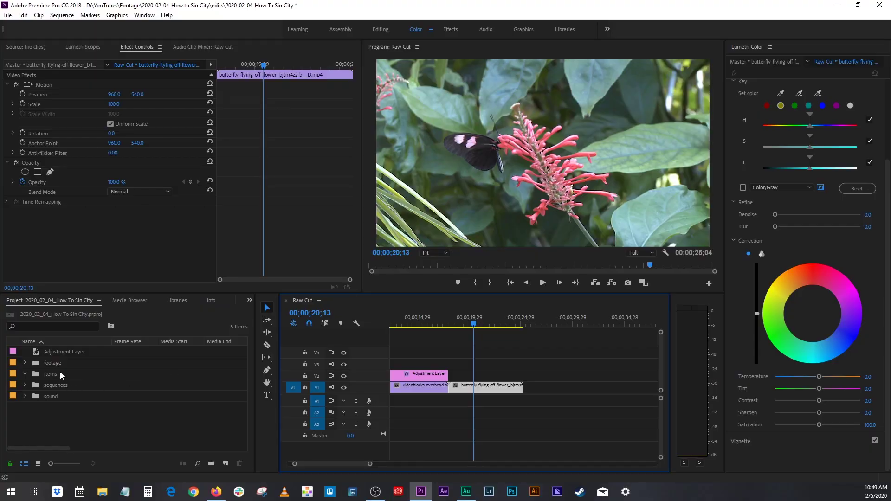
pyautogui.moveTo(60, 355); pyautogui.dragTo(522, 375)
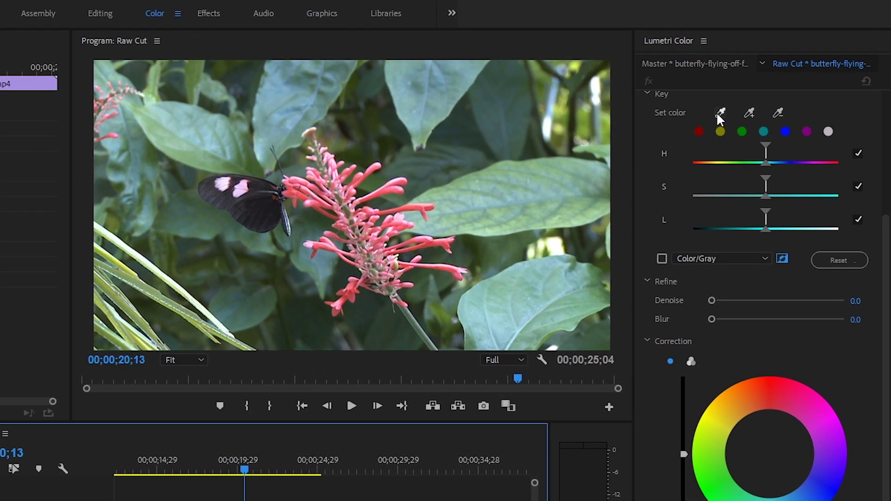
# - Key the pink flower with the HSL eyedropper, show Color/Gray, and widen saturation and lightness ranges
pyautogui.click(719, 113)
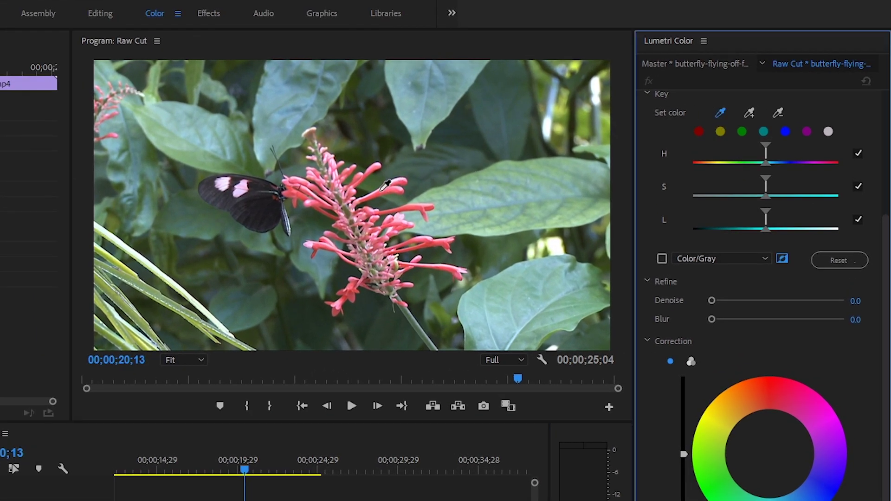
pyautogui.click(381, 187)
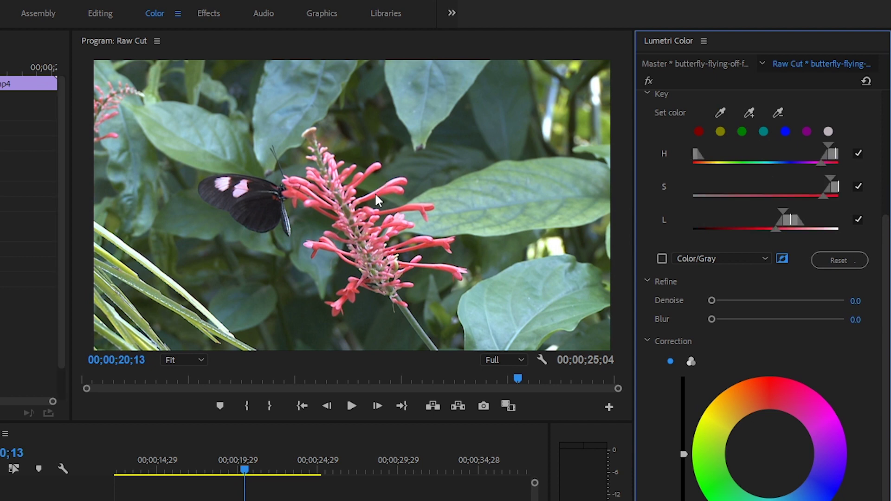
pyautogui.click(662, 259)
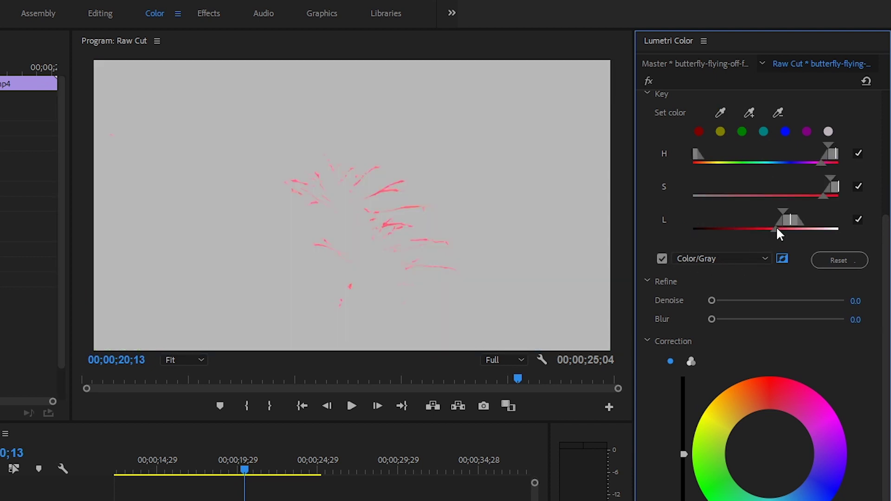
pyautogui.moveTo(776, 228); pyautogui.dragTo(755, 209)
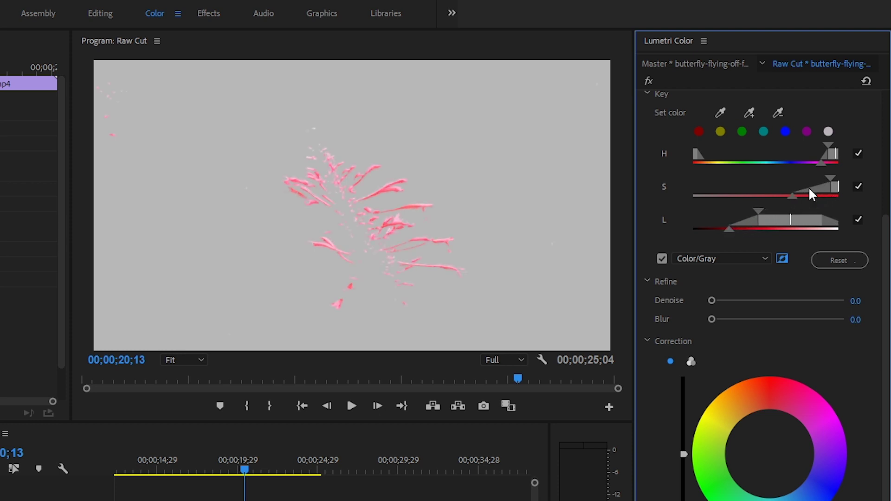
pyautogui.moveTo(778, 187); pyautogui.dragTo(750, 209)
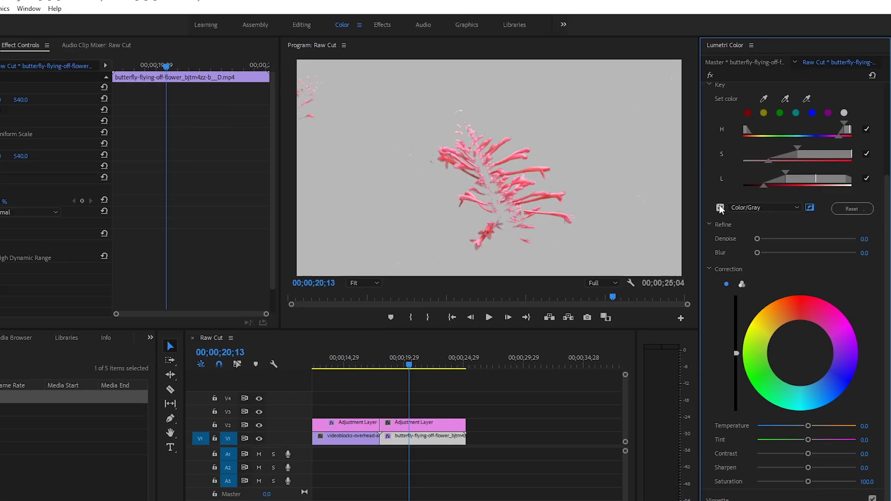
pyautogui.click(661, 259)
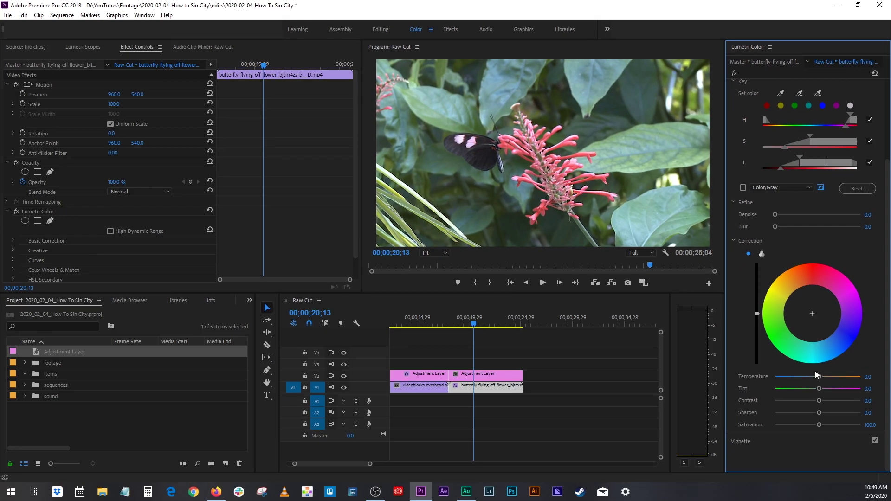
pyautogui.moveTo(819, 425); pyautogui.dragTo(779, 424)
pyautogui.click(820, 188)
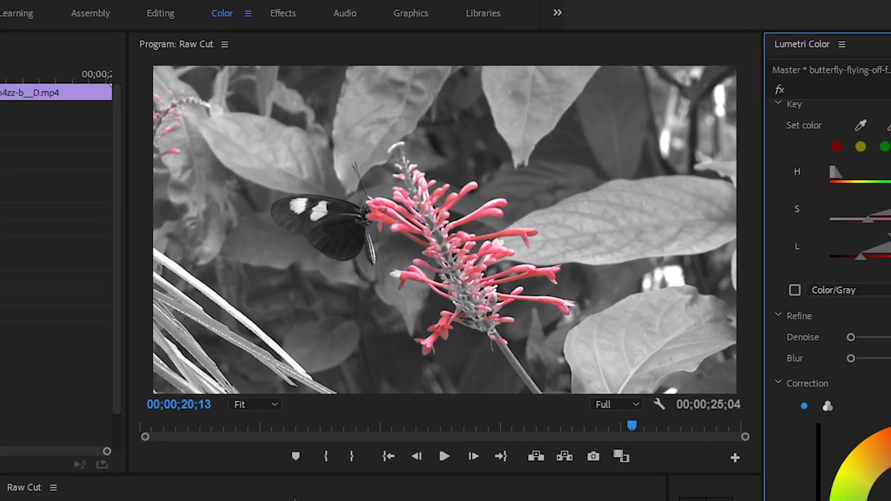
pyautogui.click(447, 455)
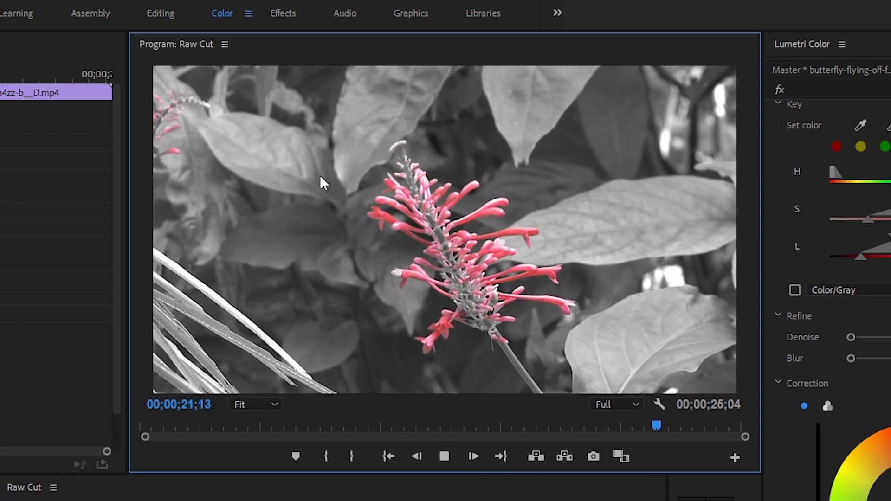
pyautogui.click(444, 456)
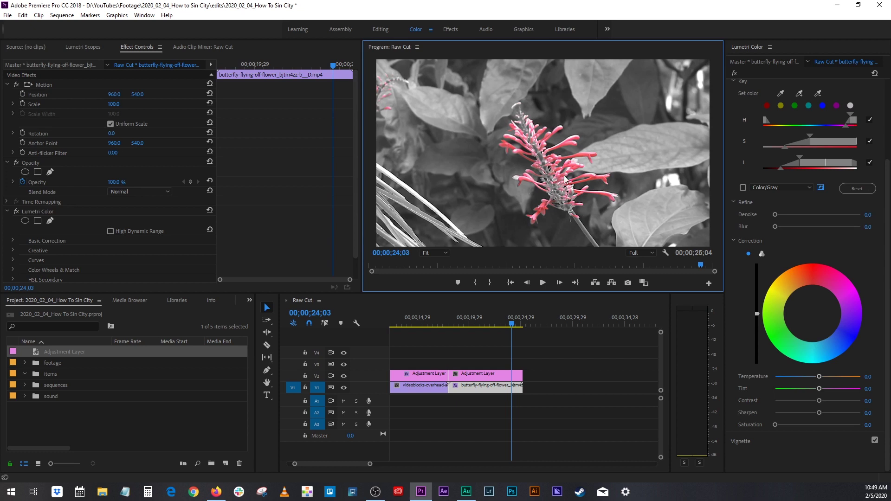
pyautogui.moveTo(568, 407); pyautogui.dragTo(449, 360)
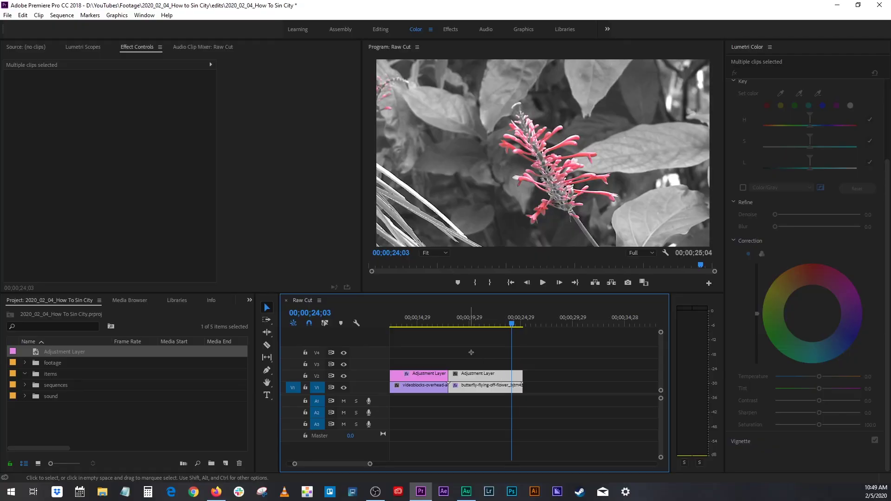
# - Nest the butterfly clip and its adjustment layer as 'butterfly flowers'
pyautogui.rightClick(489, 384)
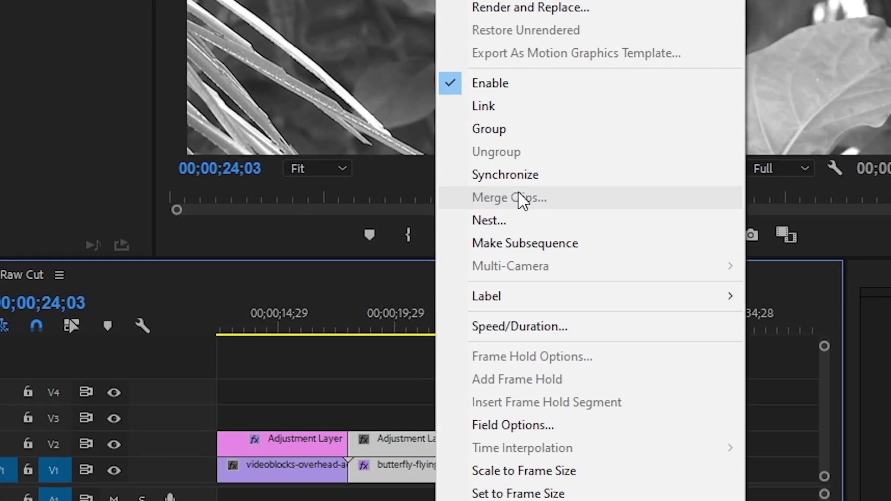
pyautogui.click(508, 220)
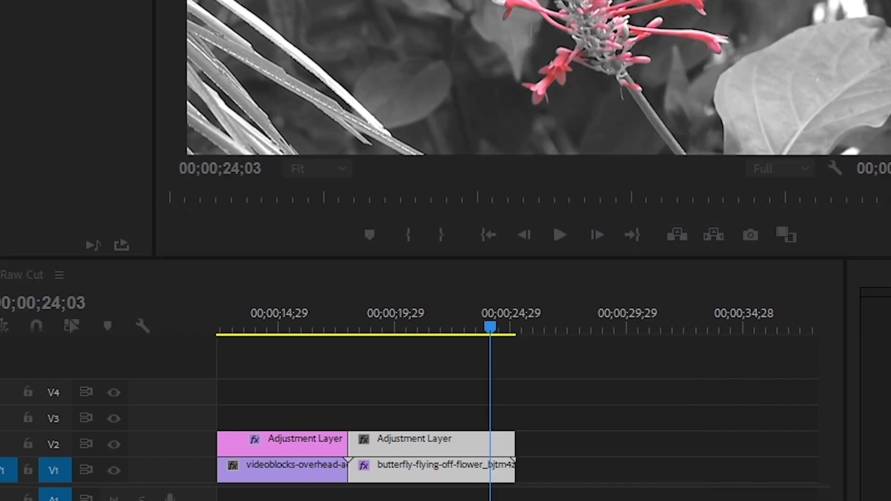
pyautogui.write('butterfly flowers')
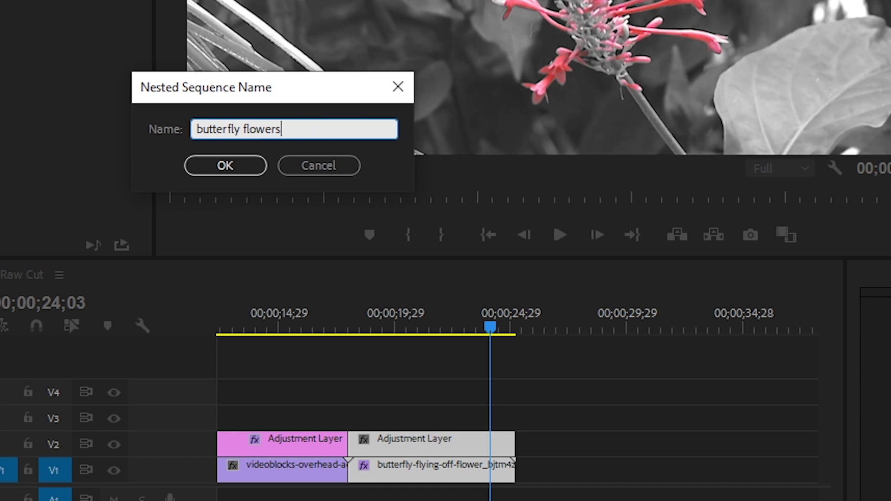
pyautogui.press('Return')
# - Alt-drag a duplicate of the butterfly flowers nest onto V2
pyautogui.click(470, 385)
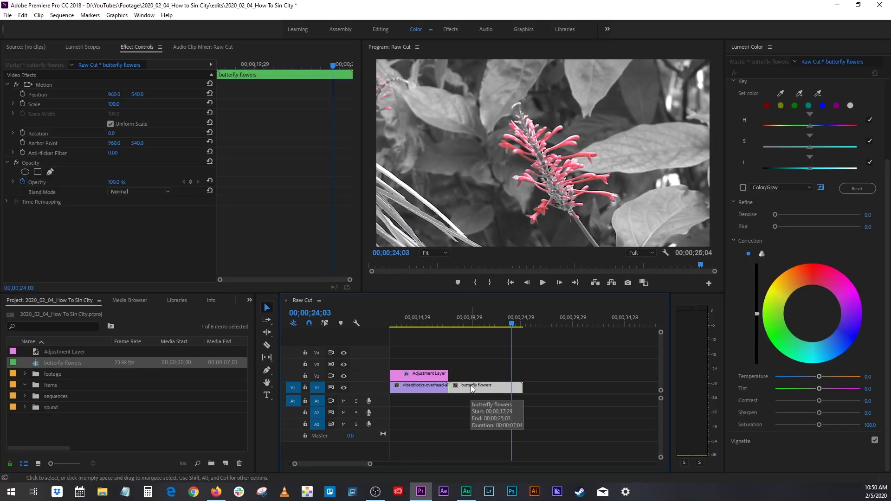
pyautogui.moveTo(470, 385); pyautogui.dragTo(470, 379)
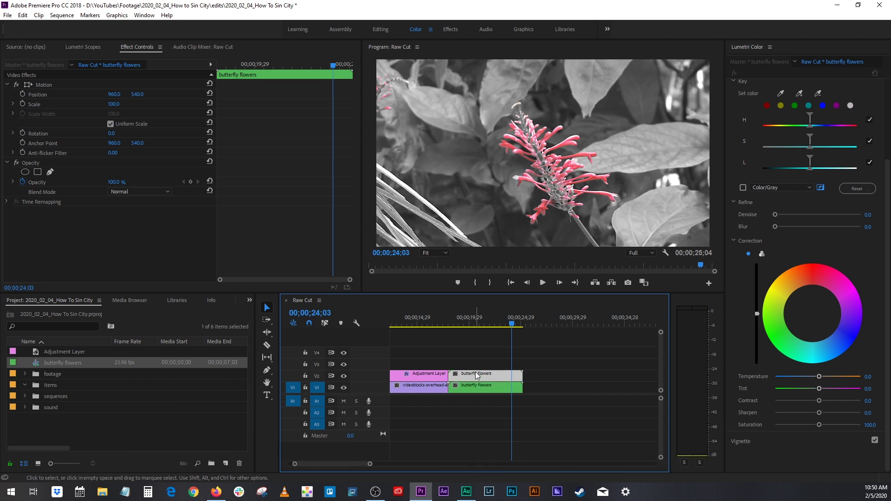
pyautogui.click(477, 390)
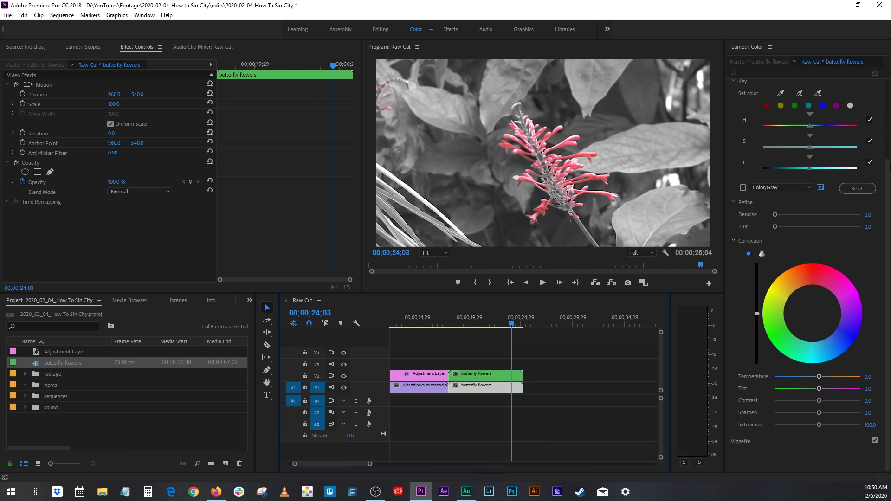
pyautogui.scroll(5, 812, 186)
# - Set the lower copy's Basic Correction Saturation to 0, then start a pen mask on the upper copy
pyautogui.click(812, 88)
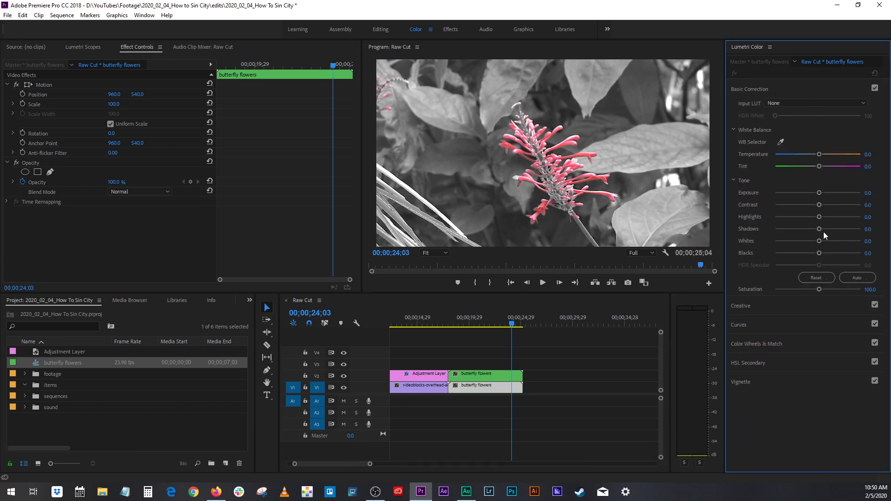
pyautogui.moveTo(820, 289); pyautogui.dragTo(745, 294)
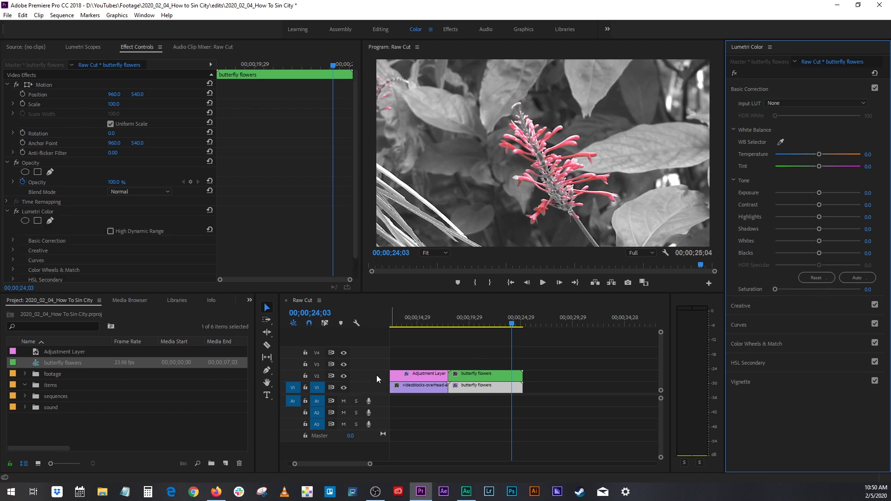
pyautogui.click(345, 376)
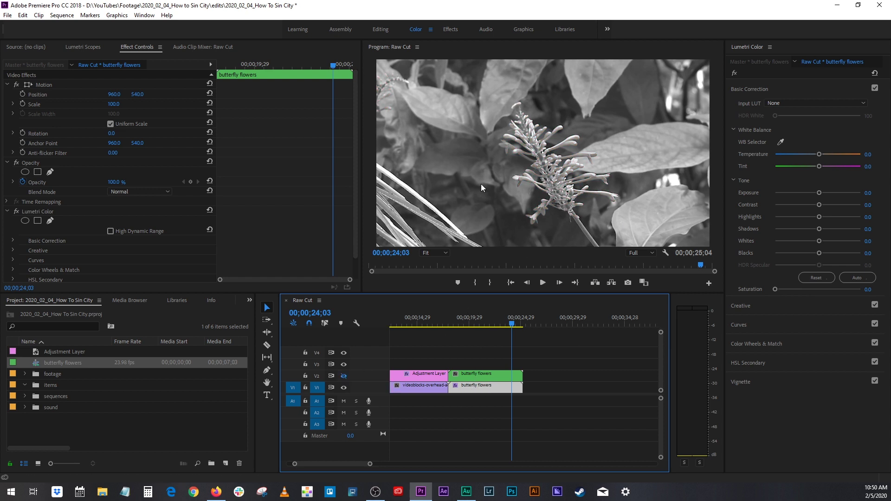
pyautogui.click(485, 386)
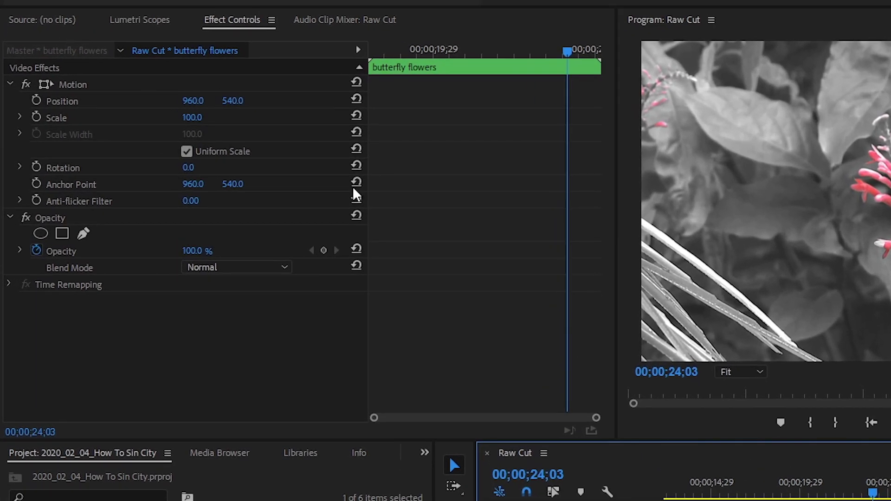
pyautogui.click(83, 233)
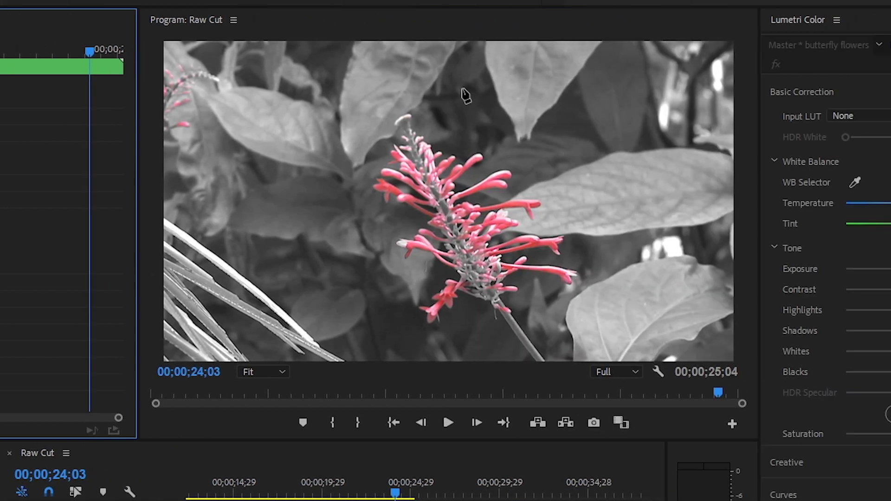
# - Draw a closed mask around the pink flower, adjust a corner, and return to 00;00;19;29
pyautogui.click(890, 112)
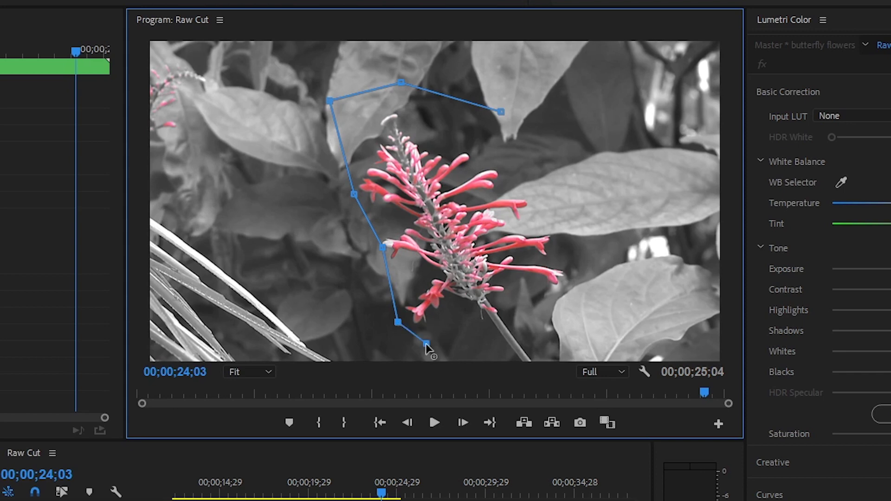
pyautogui.click(499, 111)
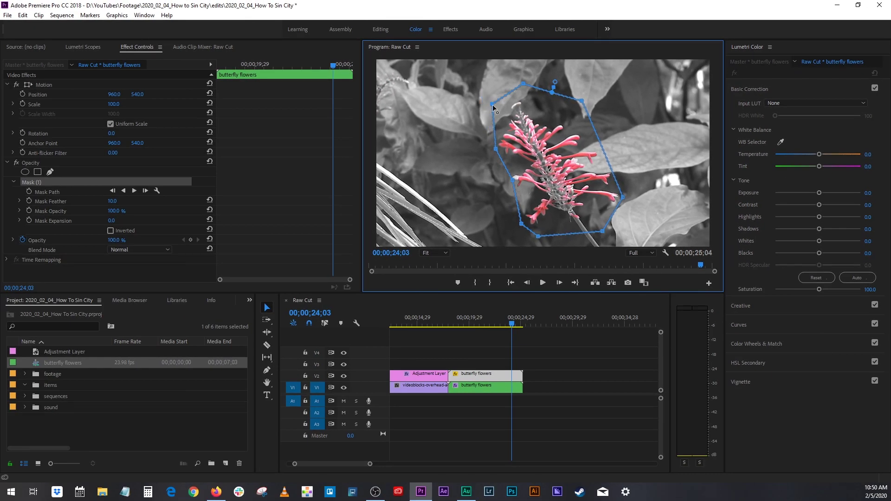
pyautogui.moveTo(492, 104); pyautogui.dragTo(498, 112)
pyautogui.moveTo(502, 323); pyautogui.dragTo(469, 323)
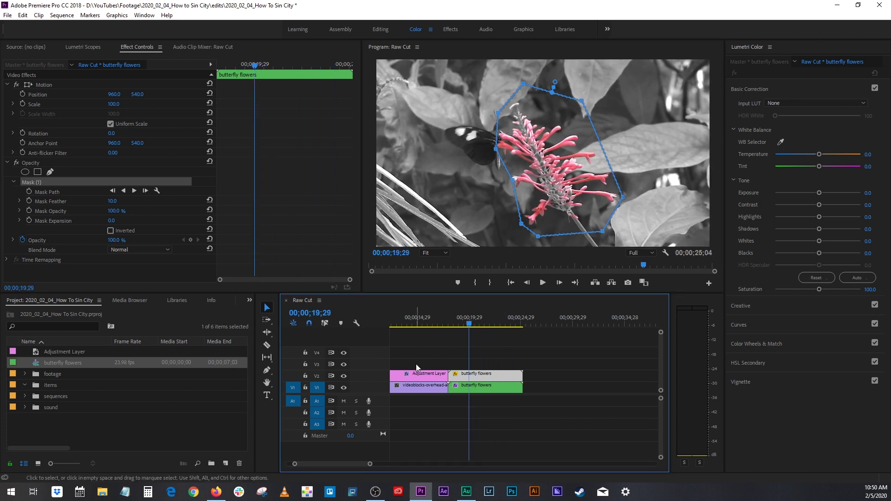
pyautogui.click(343, 387)
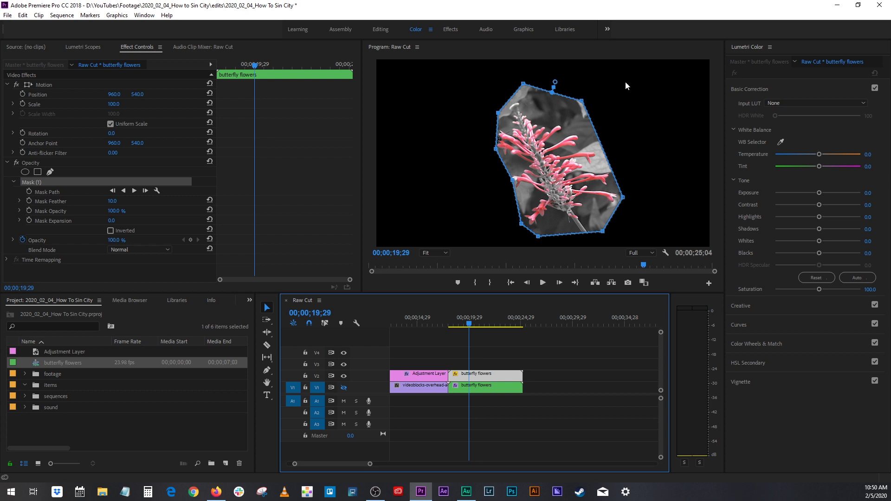
pyautogui.press('space')
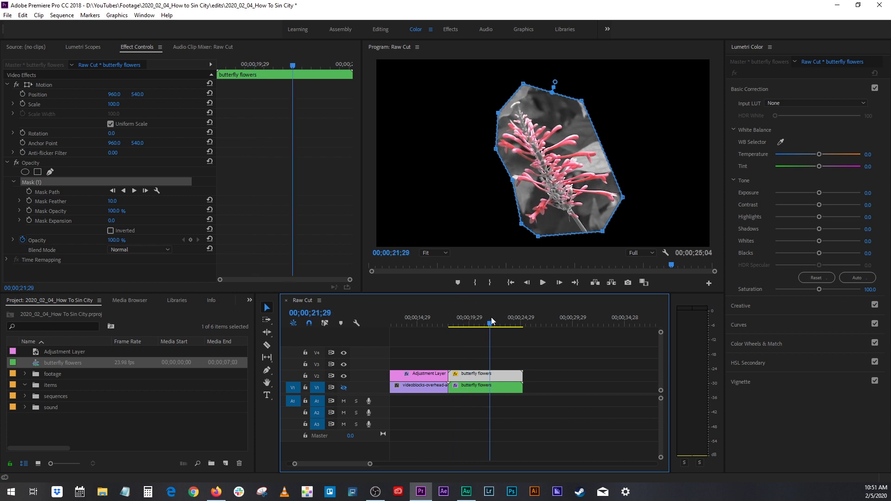
pyautogui.press('space')
pyautogui.click(342, 387)
pyautogui.click(553, 350)
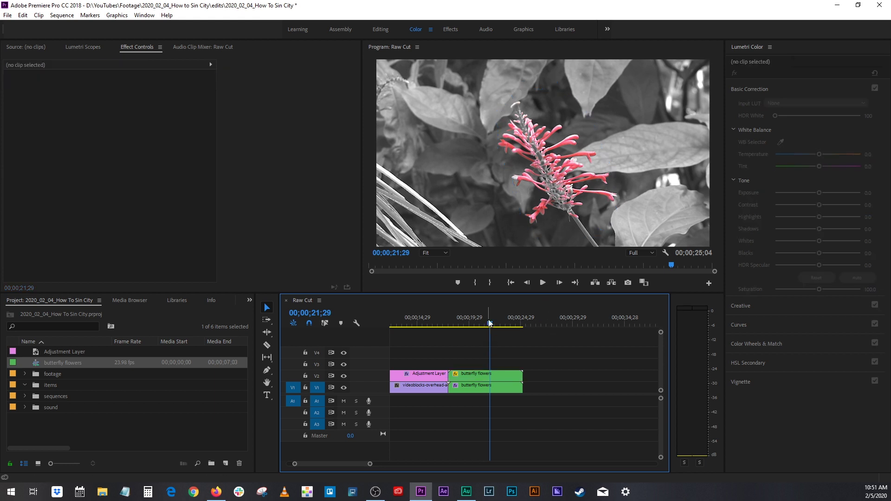
pyautogui.click(466, 373)
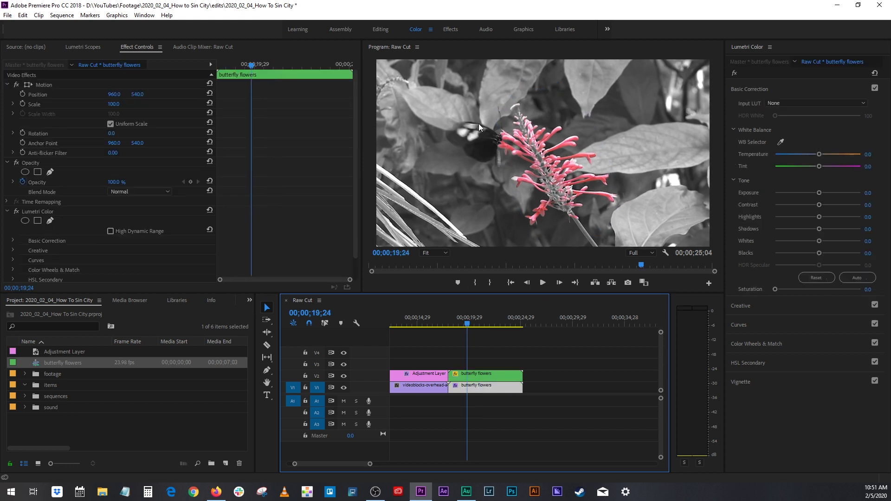